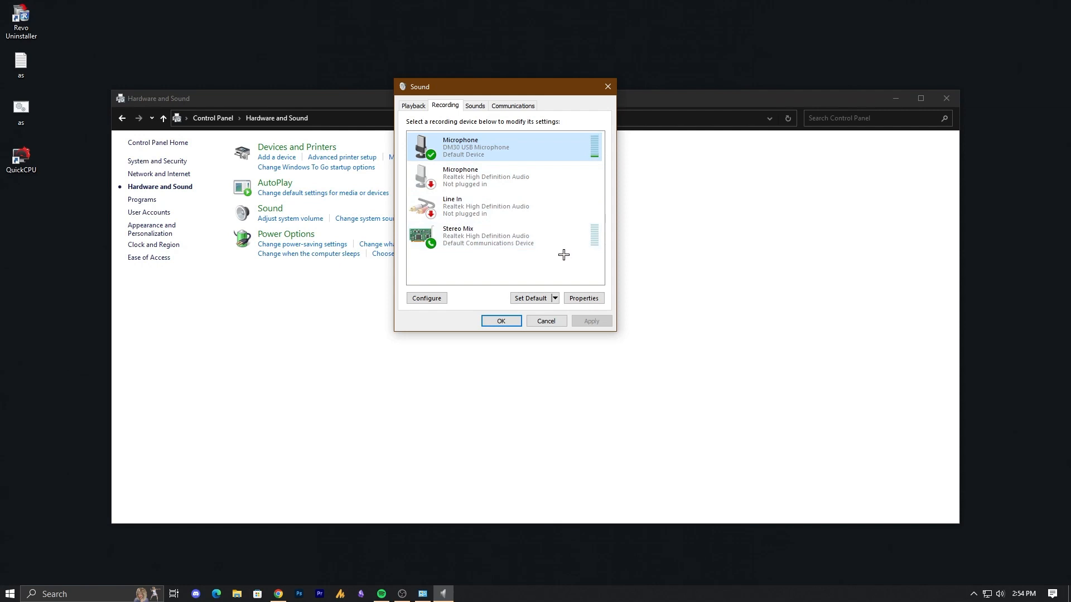
- Close the sound settings windows and switch to Discord to view the available input devices in its Voice & Video settings
click(550, 319)
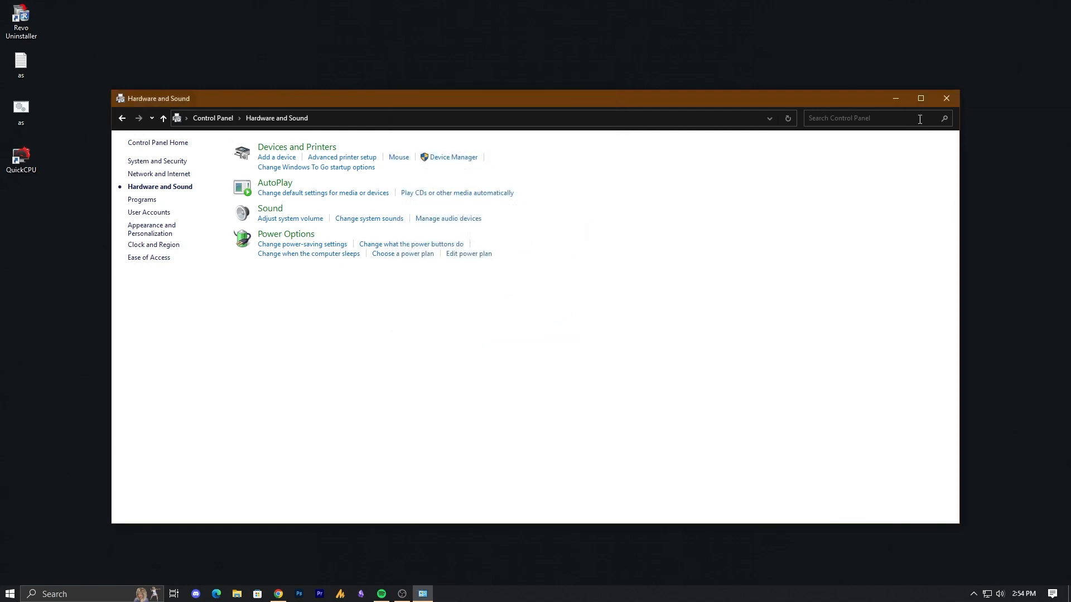
click(951, 97)
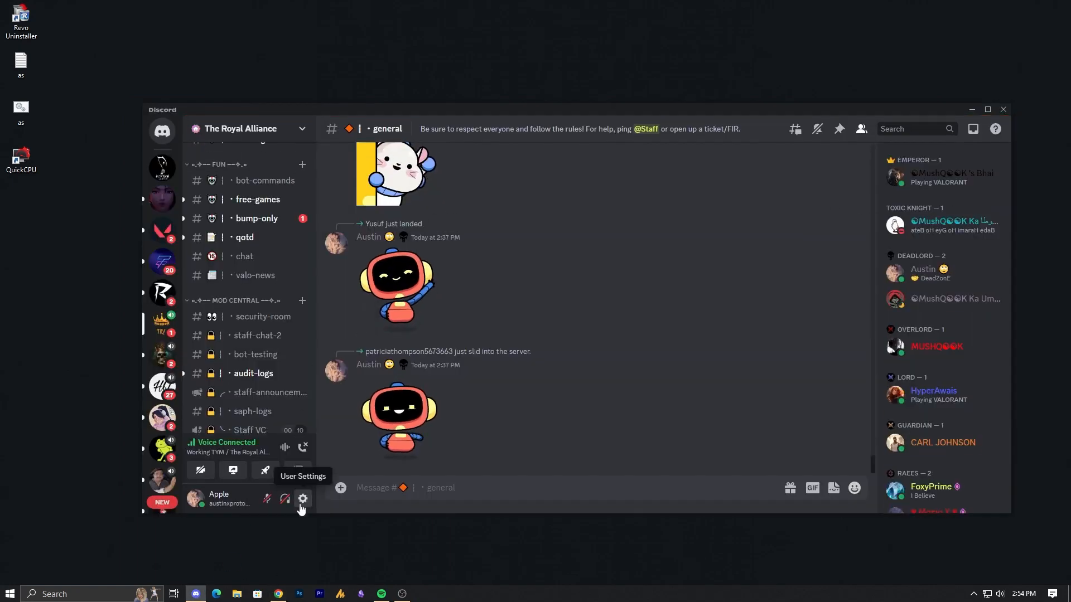
click(301, 504)
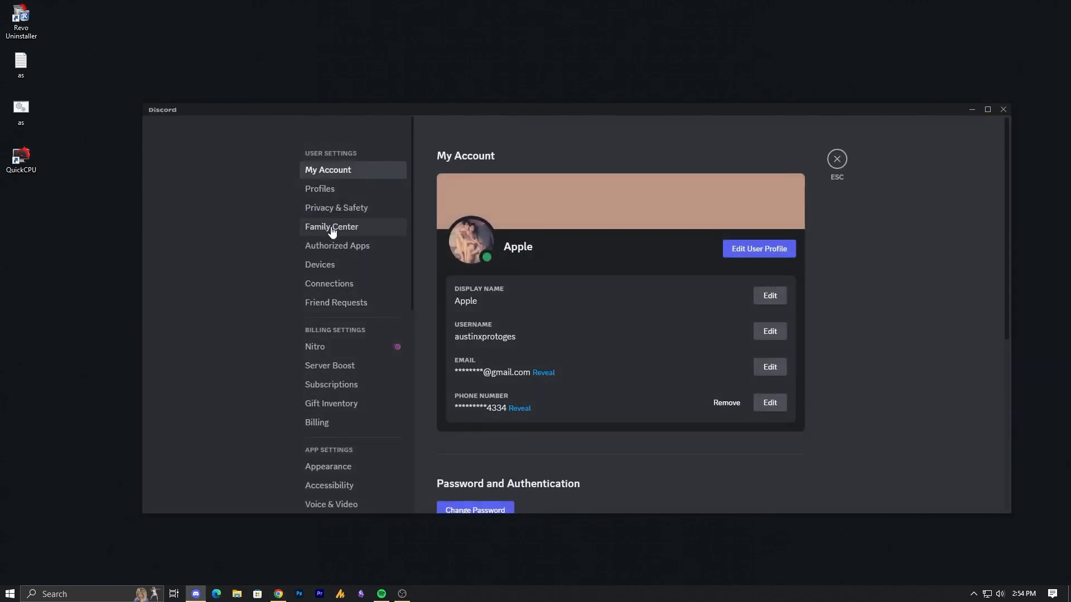
click(346, 504)
click(540, 199)
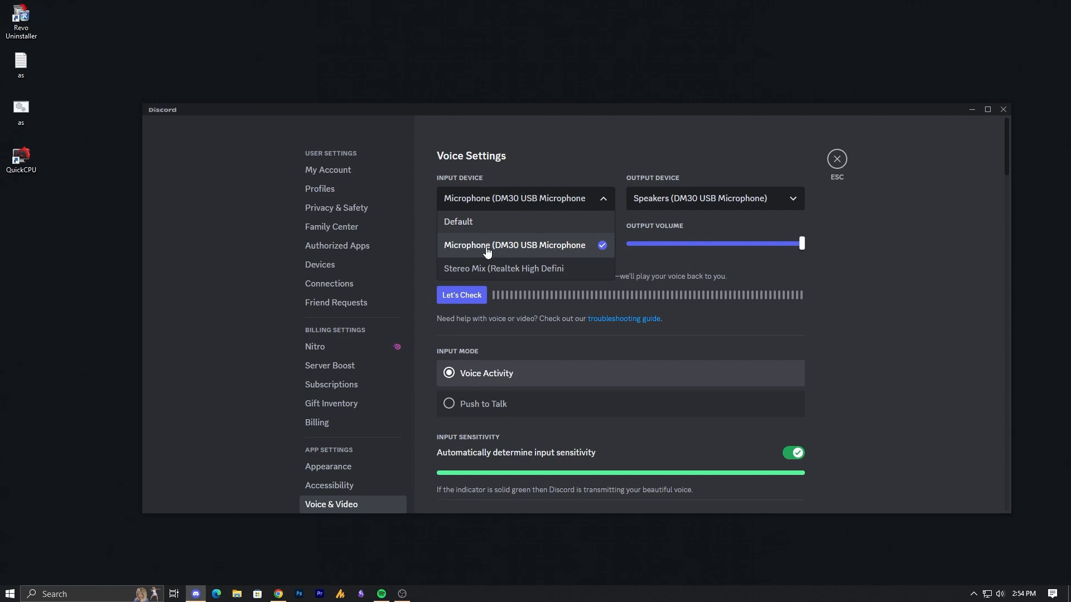
click(528, 207)
click(973, 110)
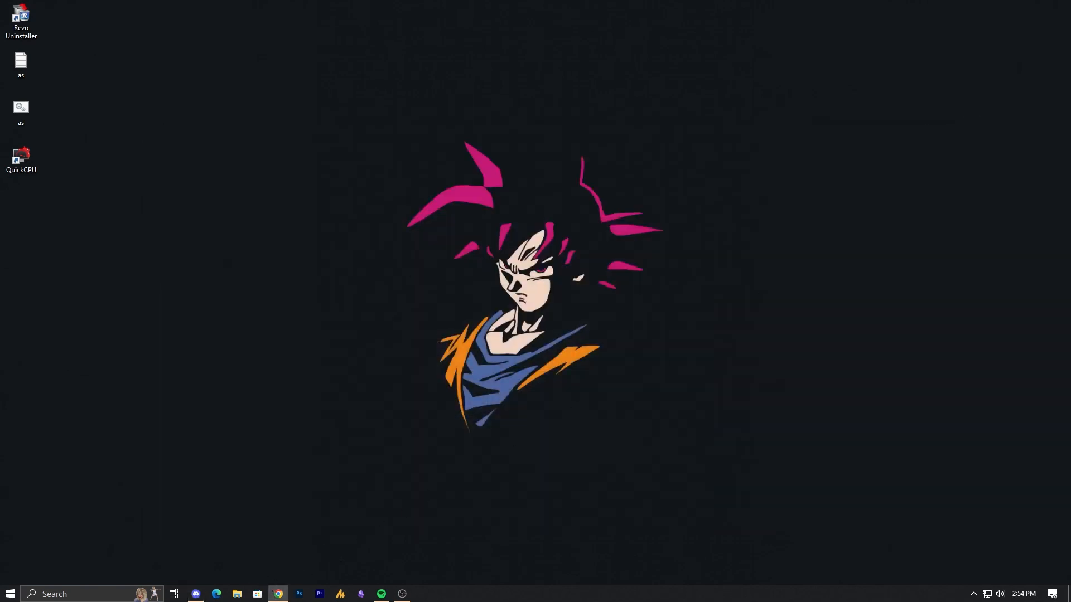
- Switch to Chrome and open the VB-Audio Virtual Cable page at vb-audio.com/Cable/
click(279, 593)
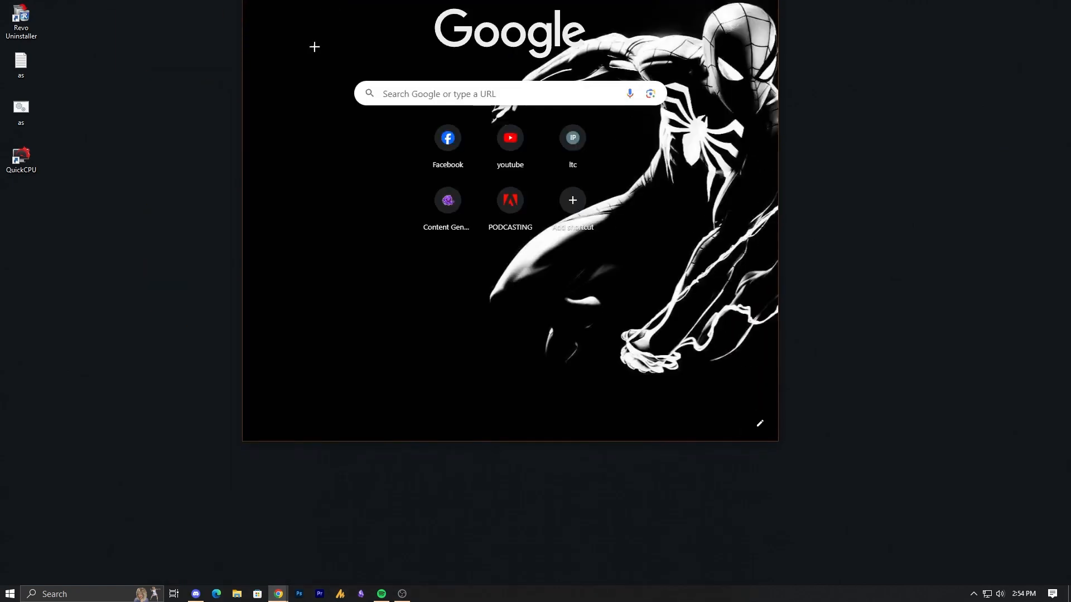
drag(454, 0, 462, 0)
click(419, 36)
text(vb)
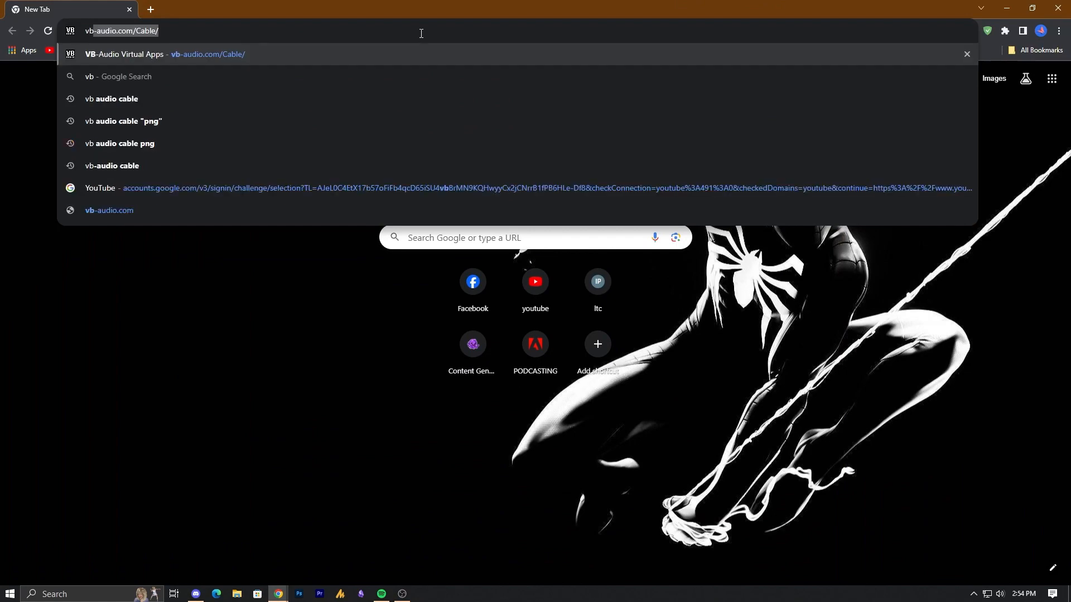
key(Return)
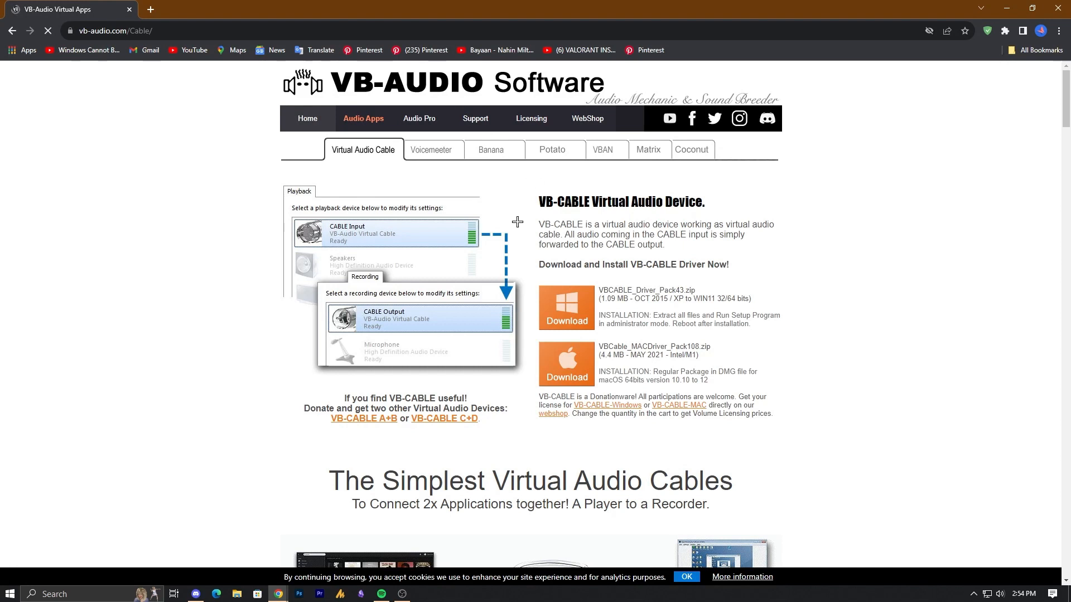
- Download the Windows driver package VBCABLE_Driver_Pack43.zip, close the browser and show the downloaded file in its folder
scroll(474, 259, down, 2)
scroll(522, 252, up, 1)
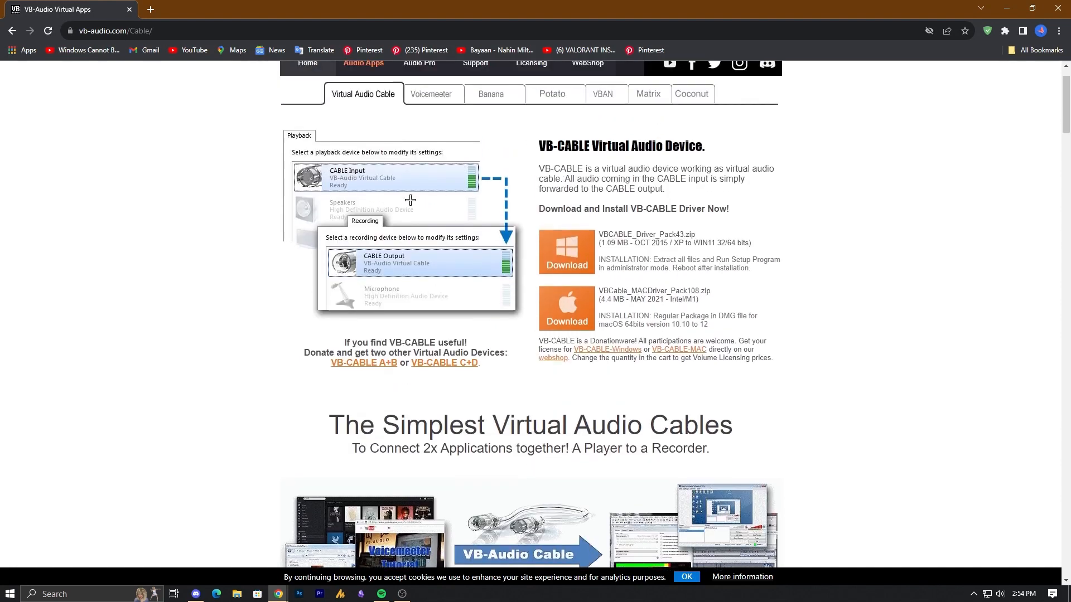
click(568, 260)
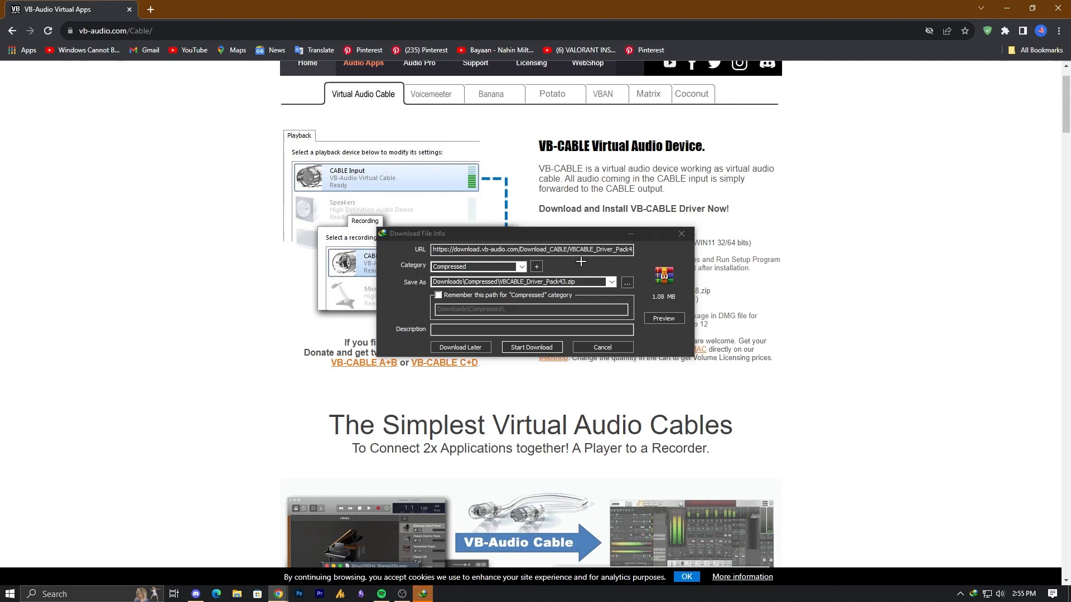
click(531, 347)
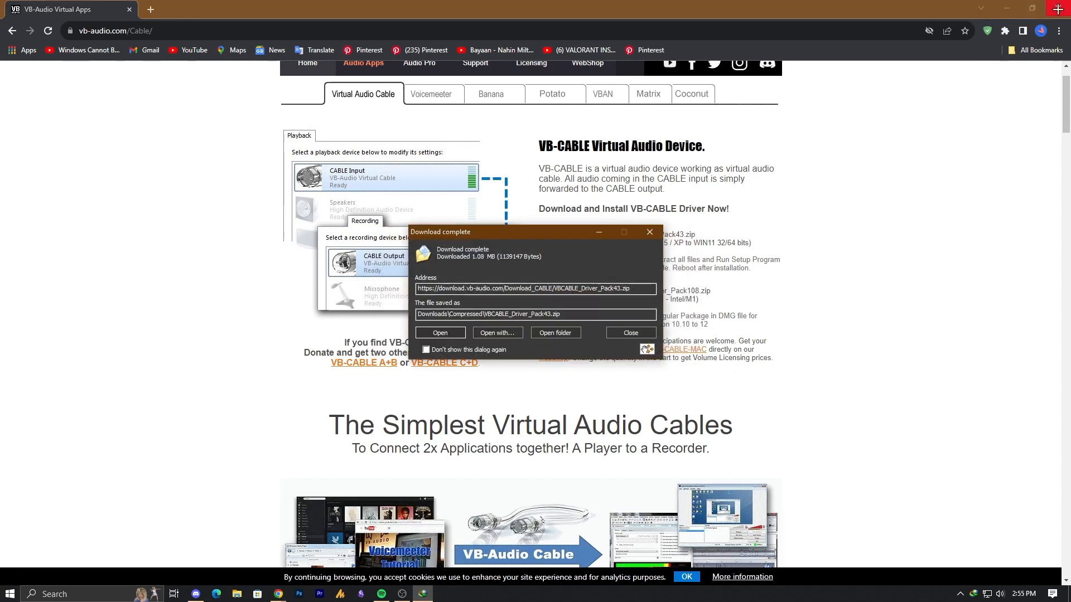
click(1058, 9)
click(574, 333)
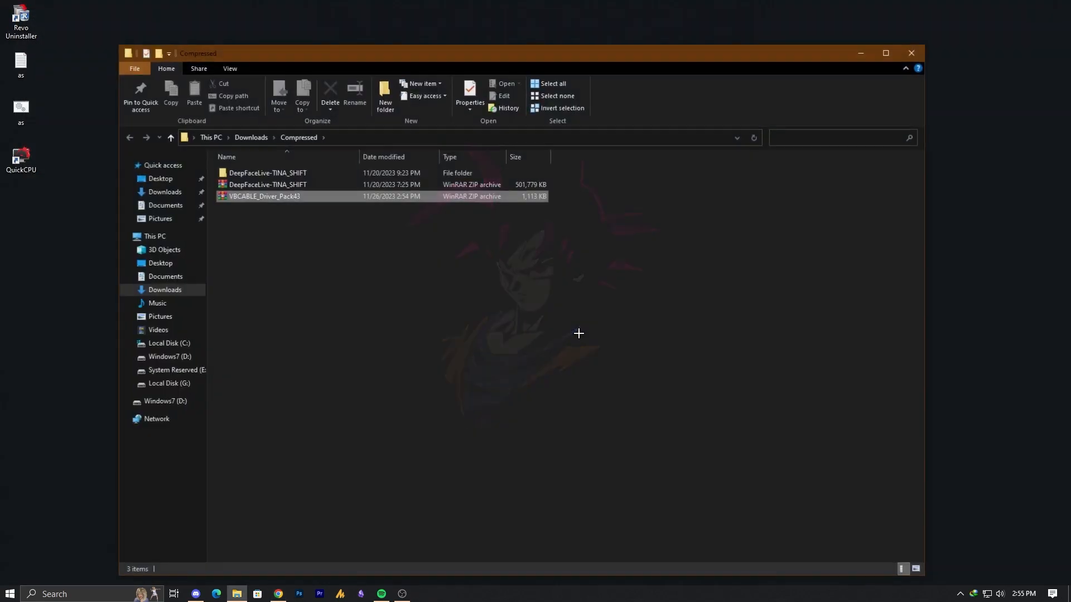
- Extract the VBCABLE_Driver_Pack43 archive into a folder of the same name and open that folder
right_click(260, 198)
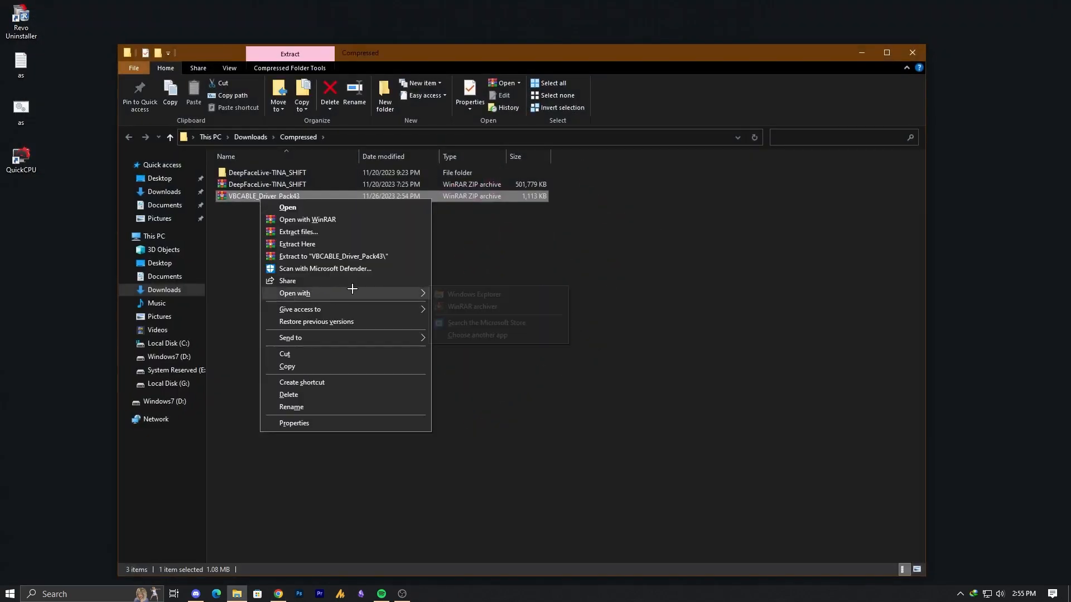
click(355, 257)
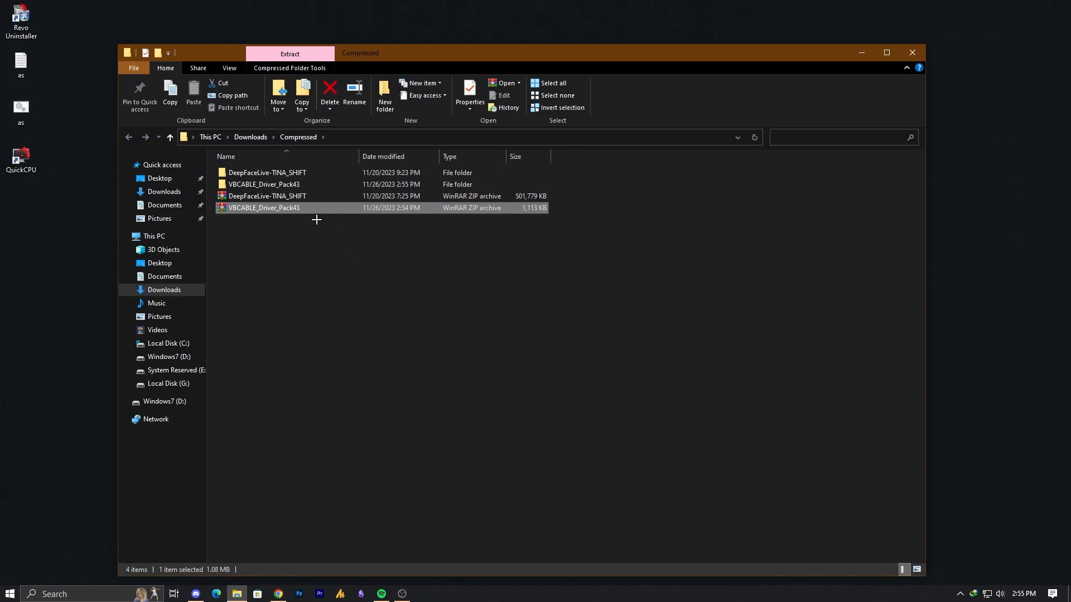
double_click(260, 184)
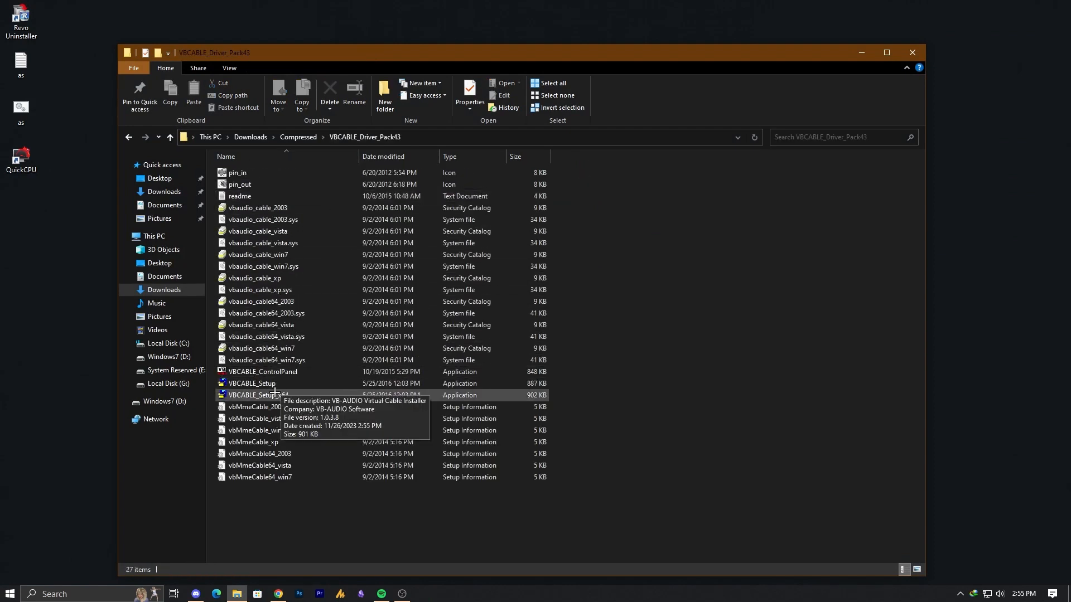
- Install the virtual cable driver with VBCABLE_Setup_x64, acknowledge the result and close the installation folder
click(293, 396)
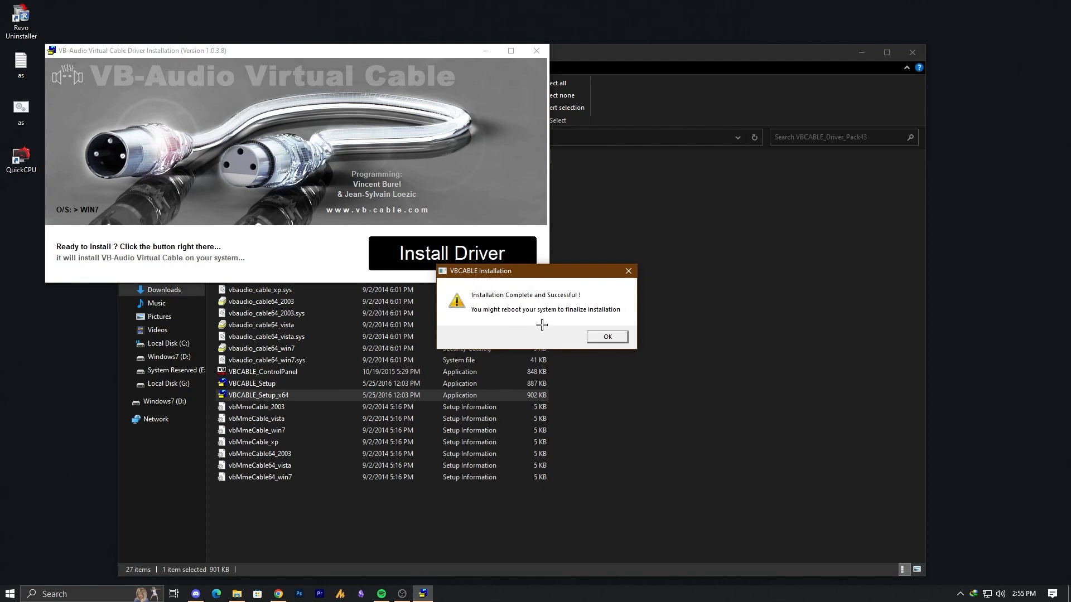
click(602, 334)
click(912, 53)
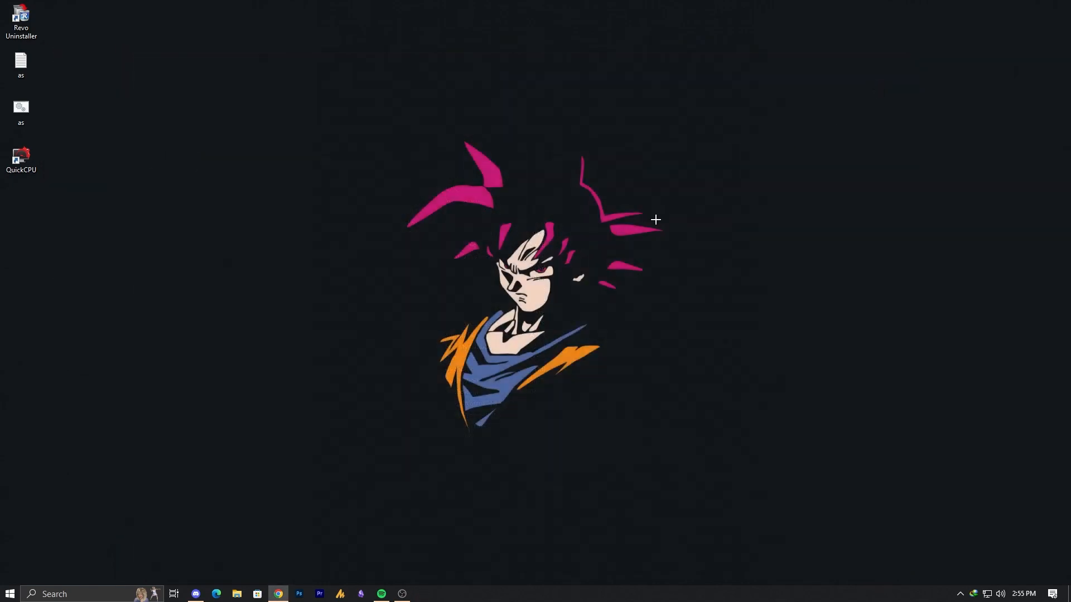
- Open Control Panel and go to the Sound settings under Hardware and Sound
click(11, 593)
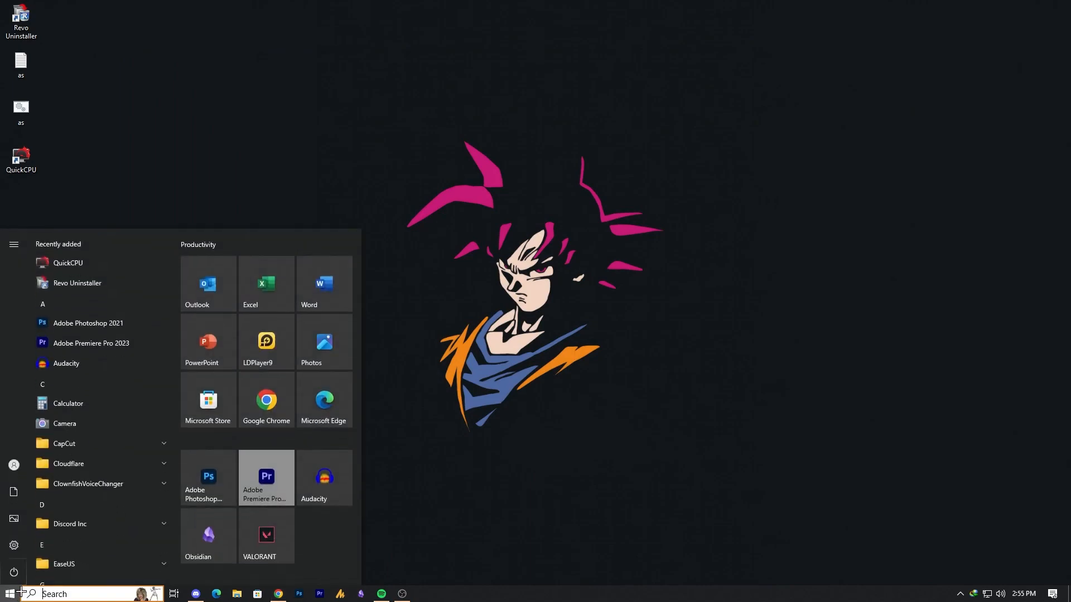
text(control)
key(Return)
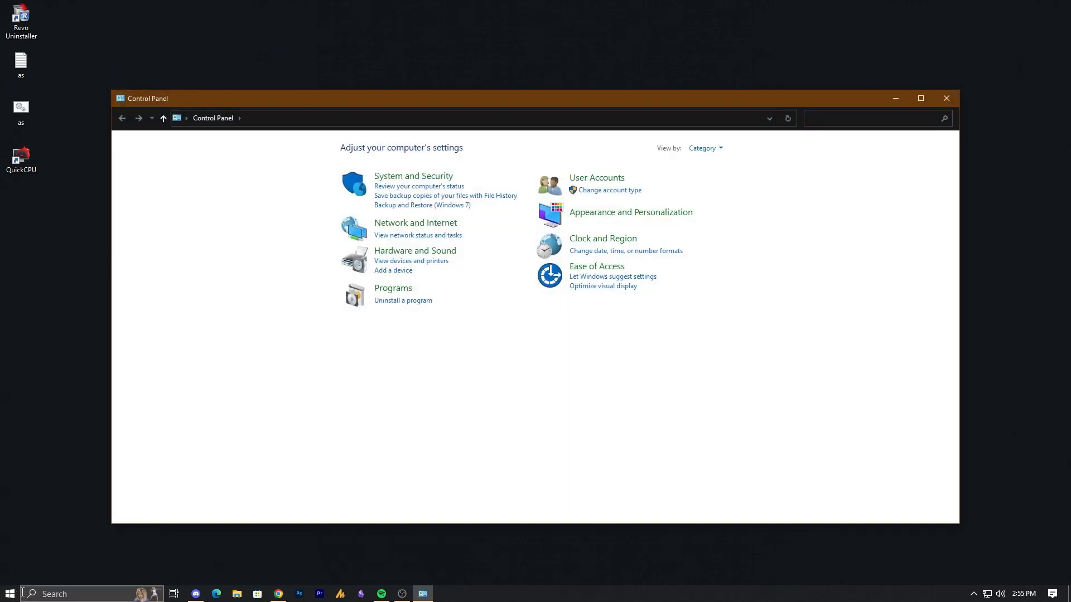
click(415, 250)
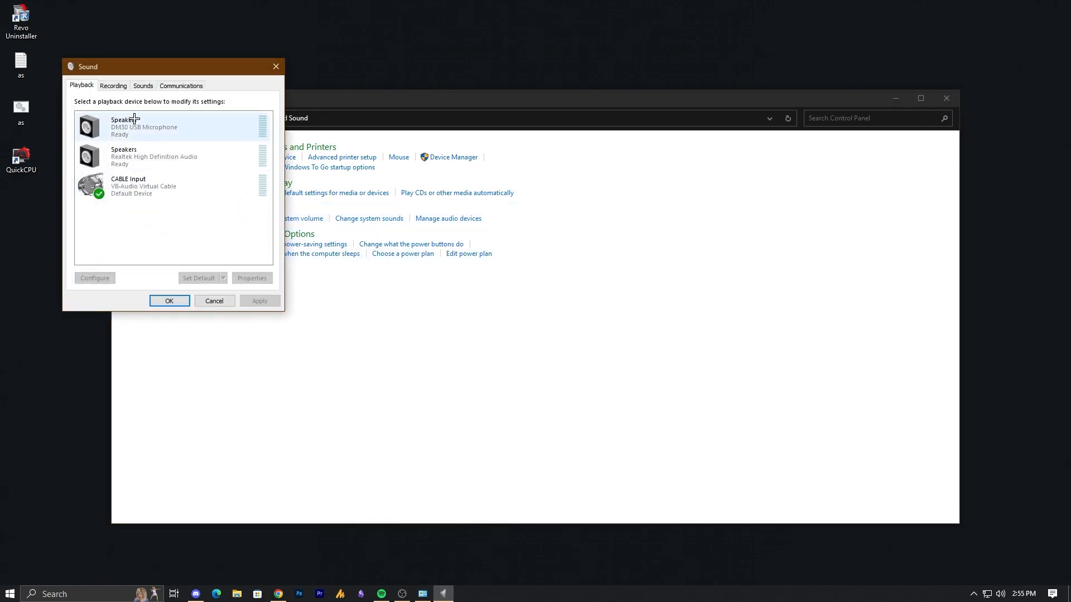
- Examine CABLE Input among the playback devices, and the DM30 USB microphone and CABLE Output among the recording devices
click(136, 185)
drag(144, 66, 443, 109)
click(435, 162)
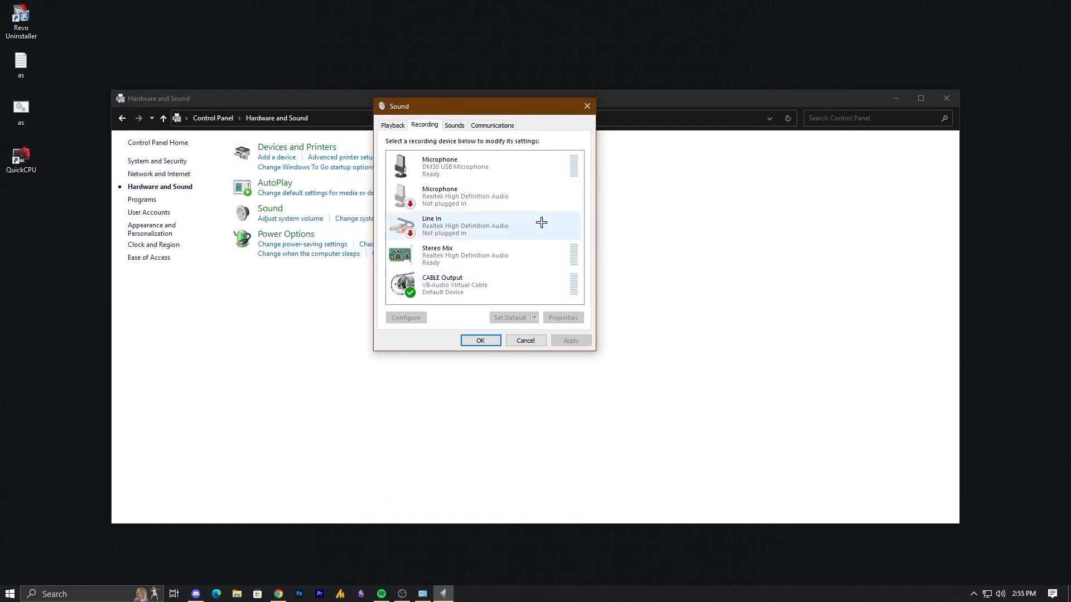
click(527, 168)
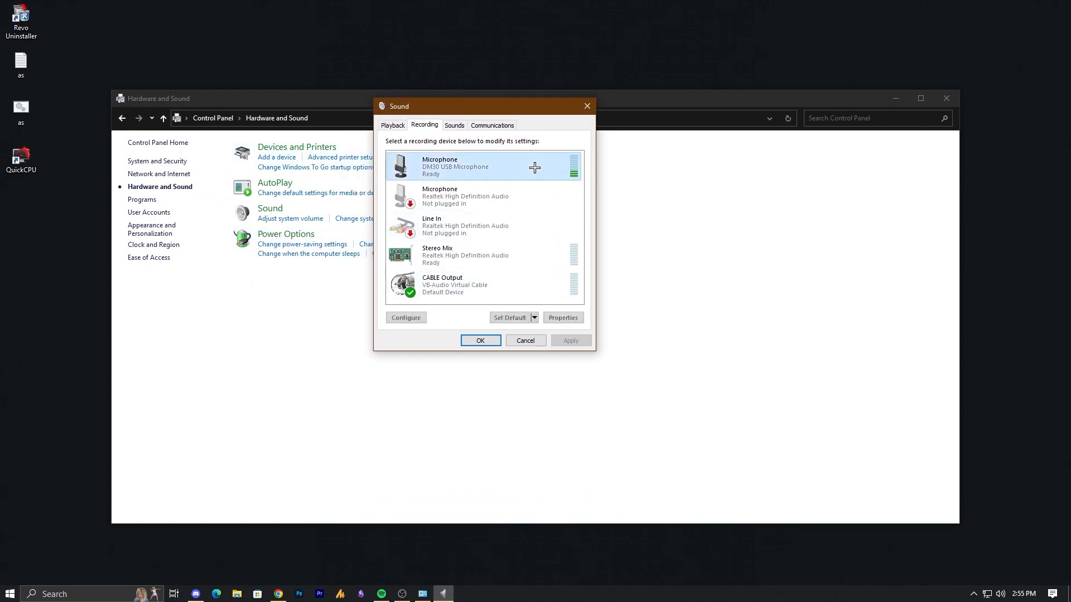
click(485, 285)
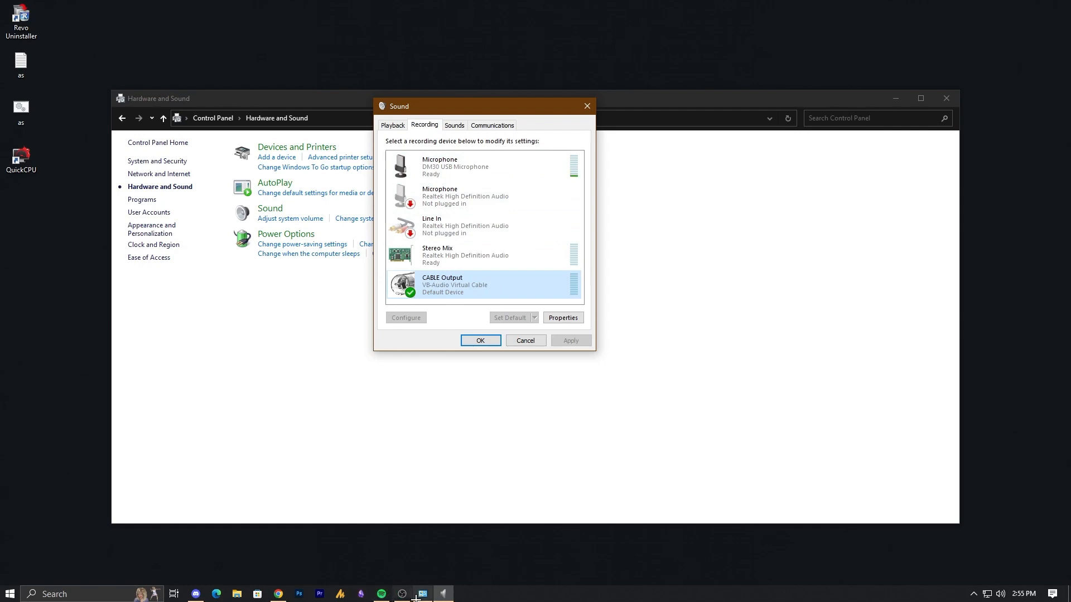
- Switch to Discord, decline changing the output device, and set the input device to CABLE Output (VB-Audio Virtual Cable)
click(196, 594)
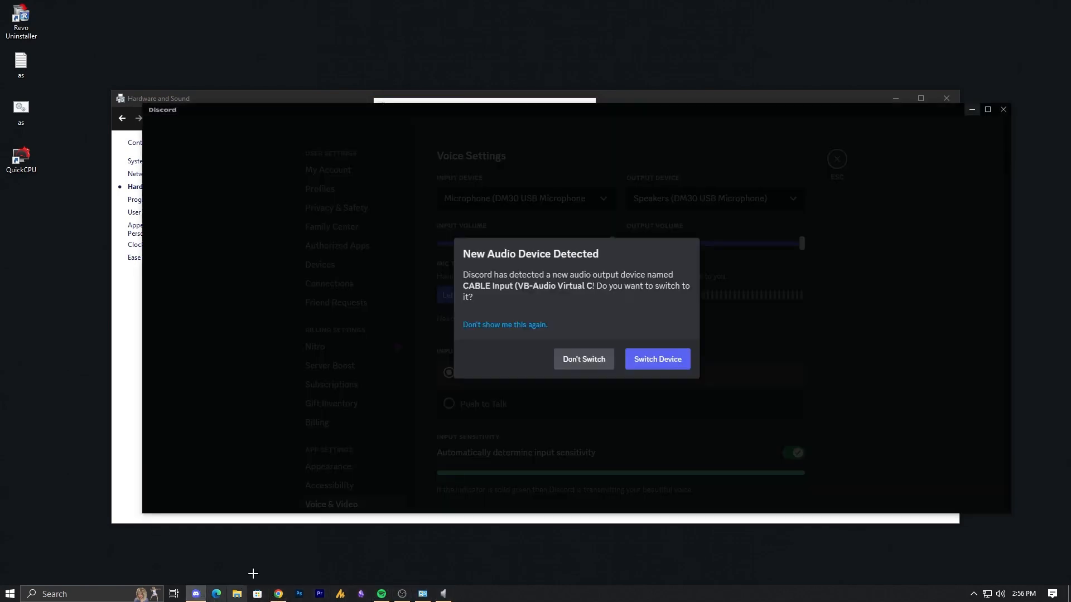
click(582, 361)
click(530, 203)
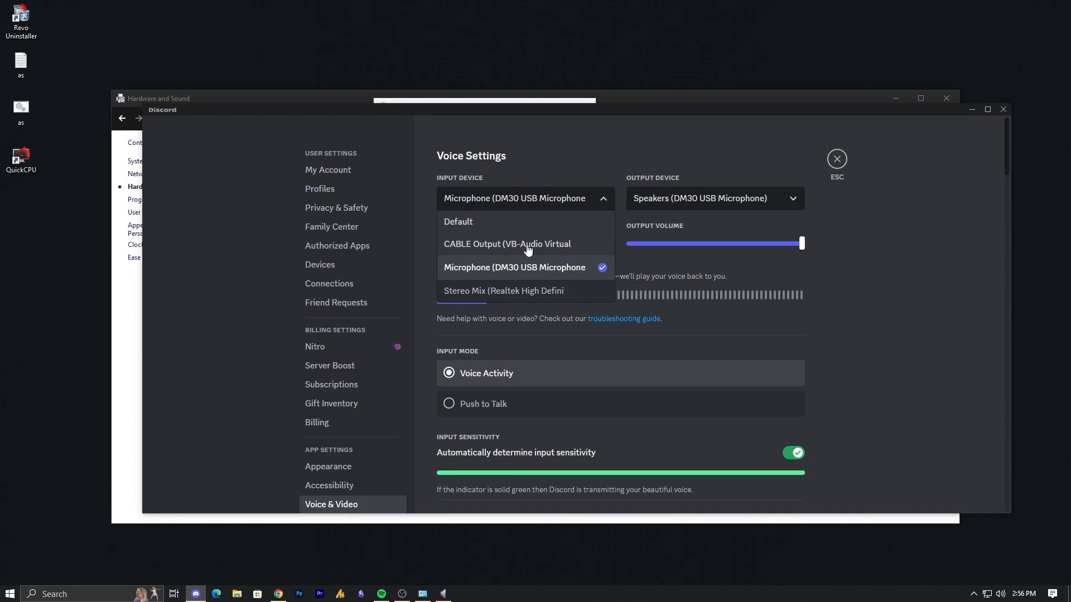
click(536, 247)
click(545, 204)
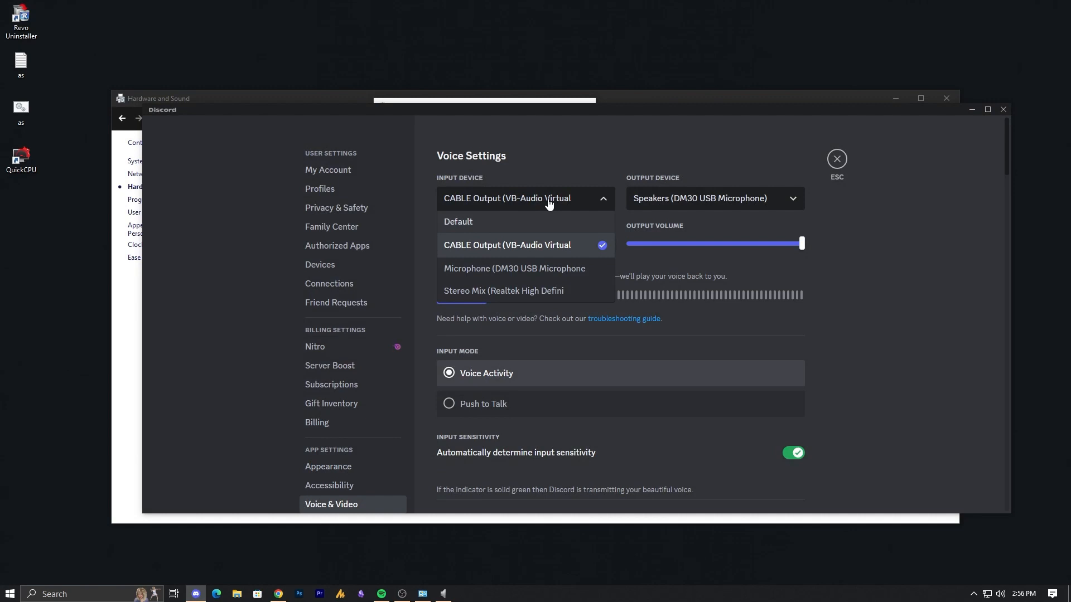
click(545, 244)
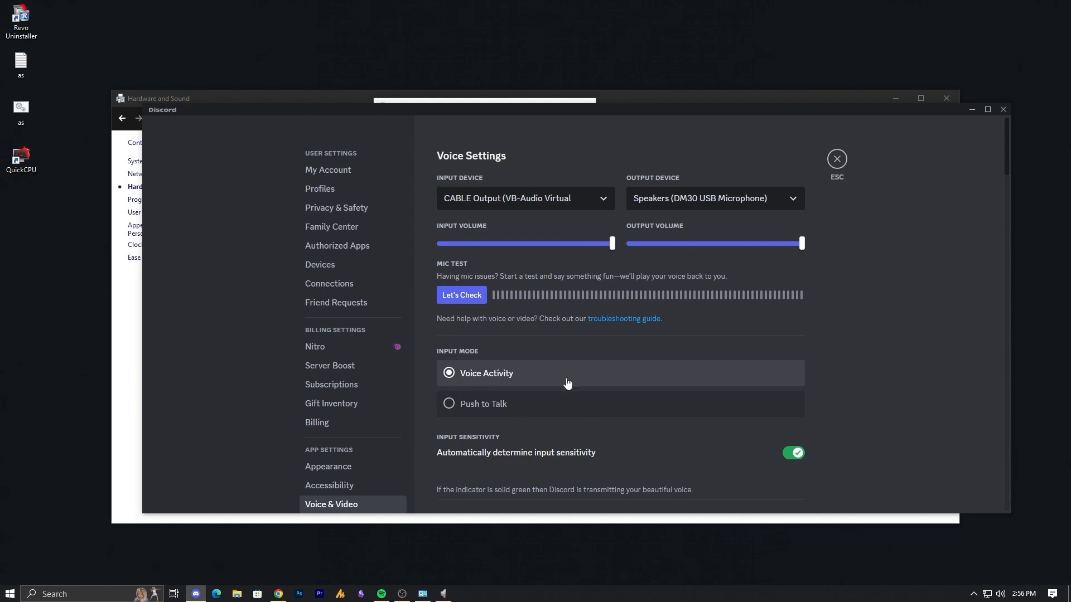
- Move the Discord window aside and open the properties of the DM30 USB microphone in the Sound dialog
drag(561, 115, 702, 174)
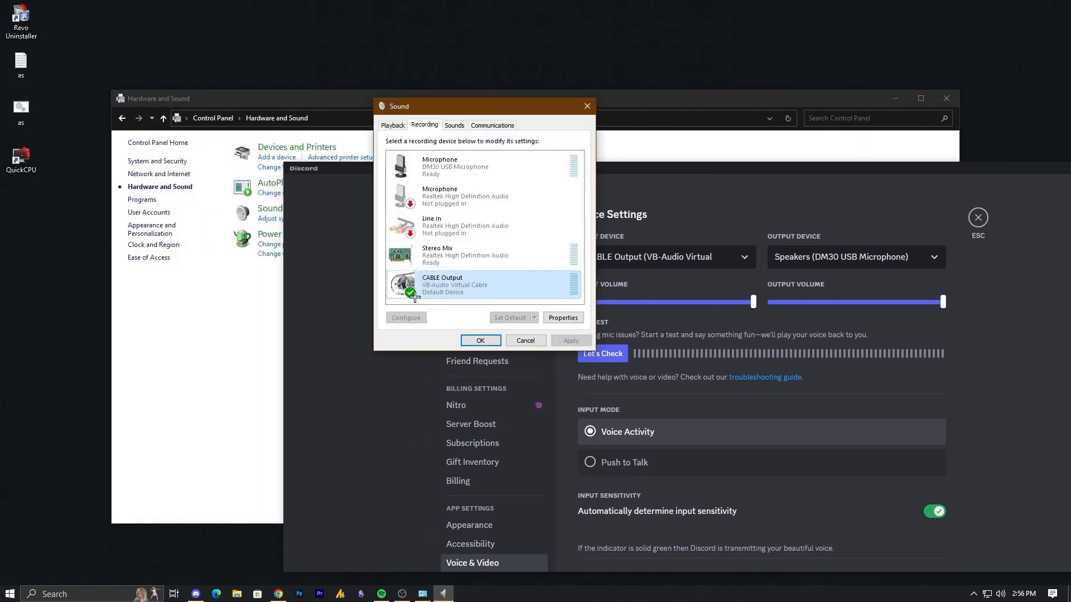
double_click(444, 166)
click(432, 168)
click(414, 166)
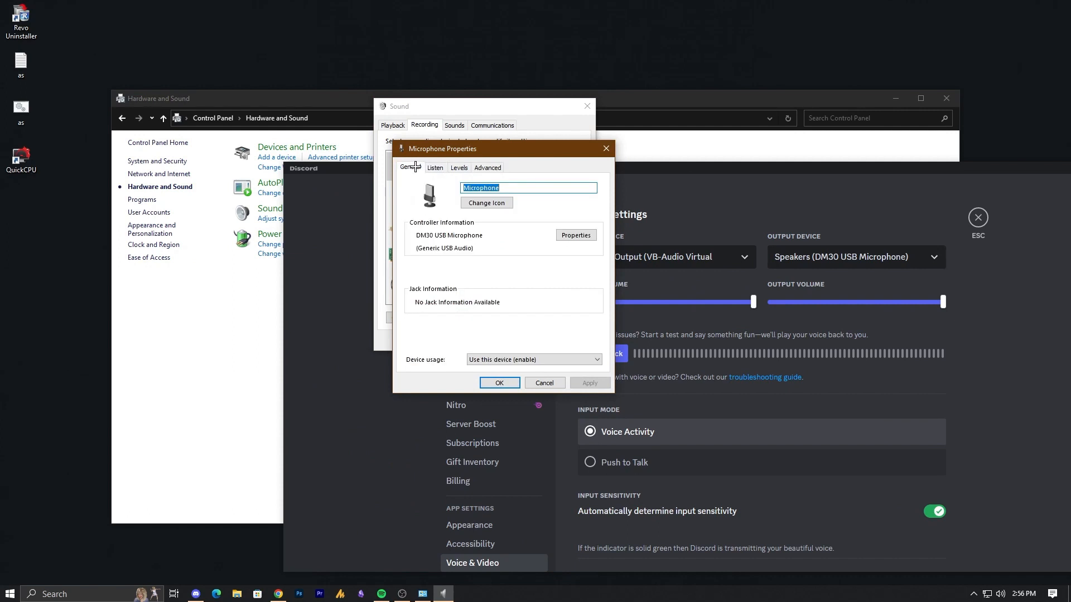
- Enable listening to the microphone with playback through CABLE Input (VB-Audio Virtual Cable), and save the microphone's properties
click(435, 167)
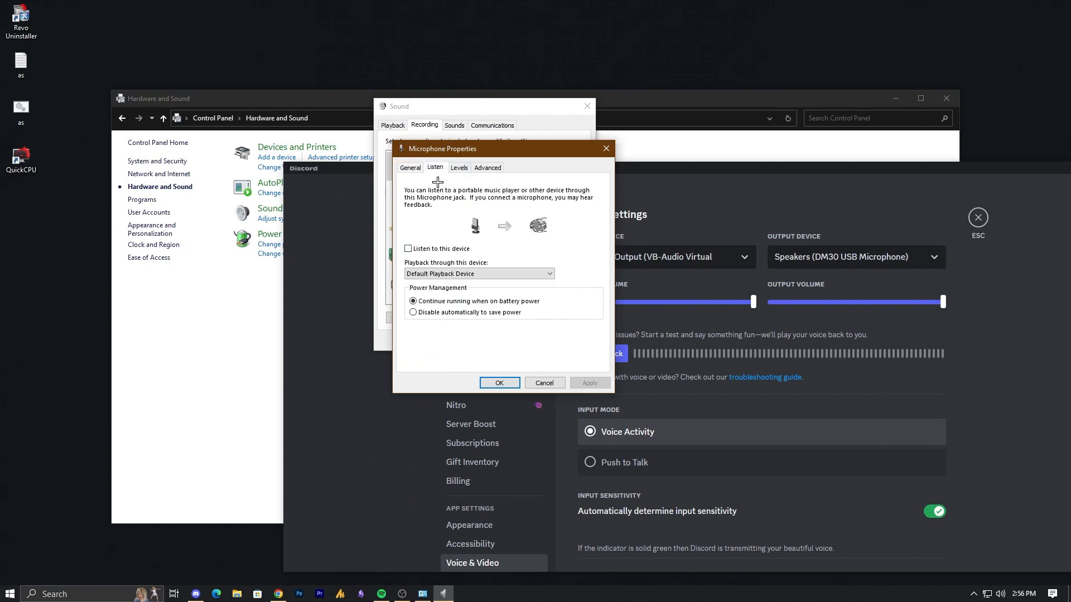
click(436, 273)
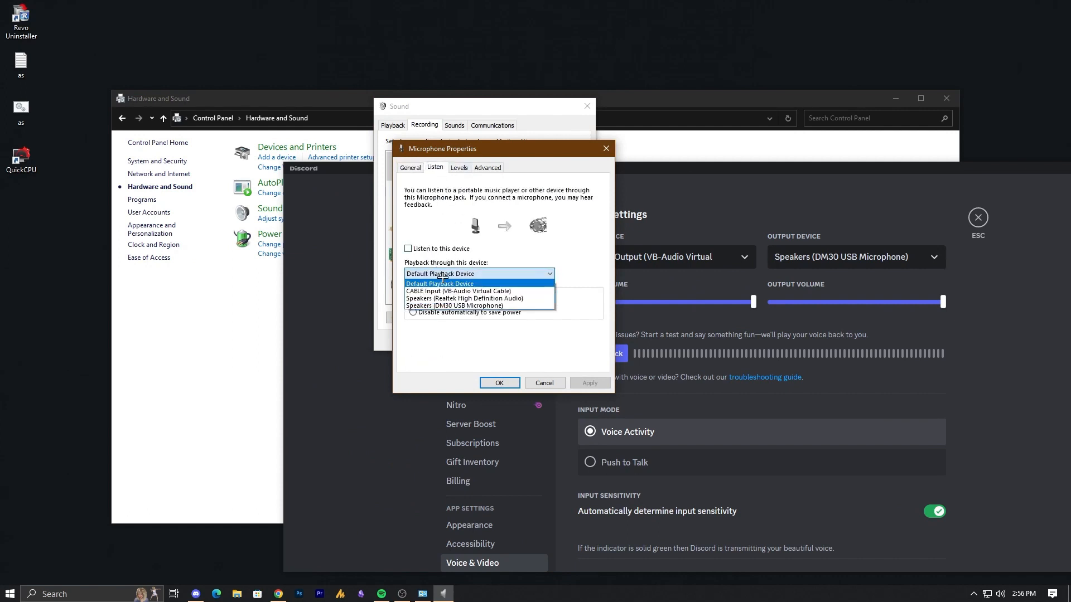
click(503, 291)
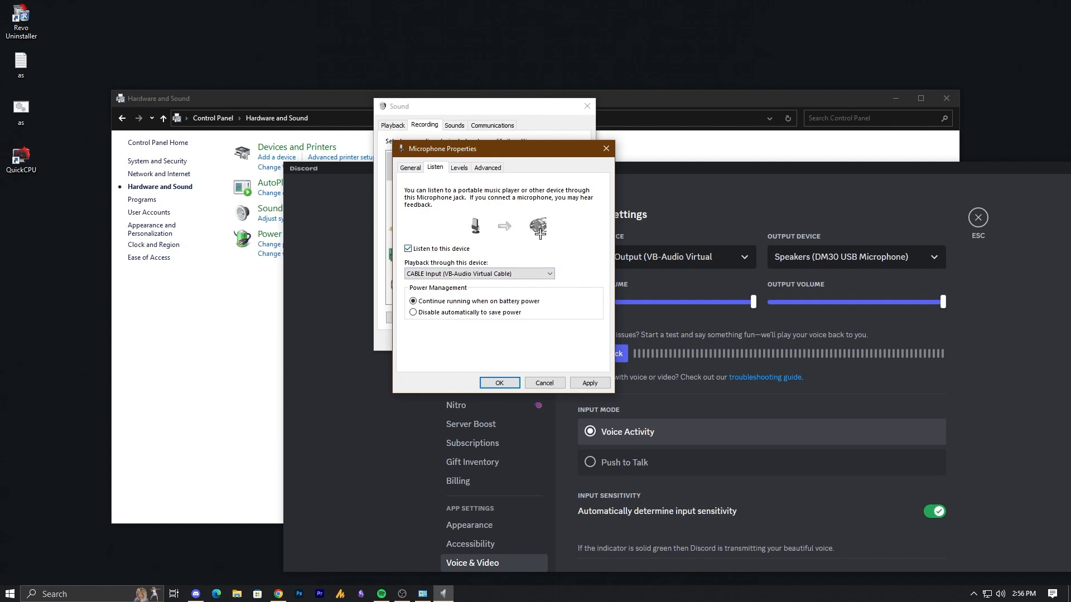
click(589, 383)
click(480, 273)
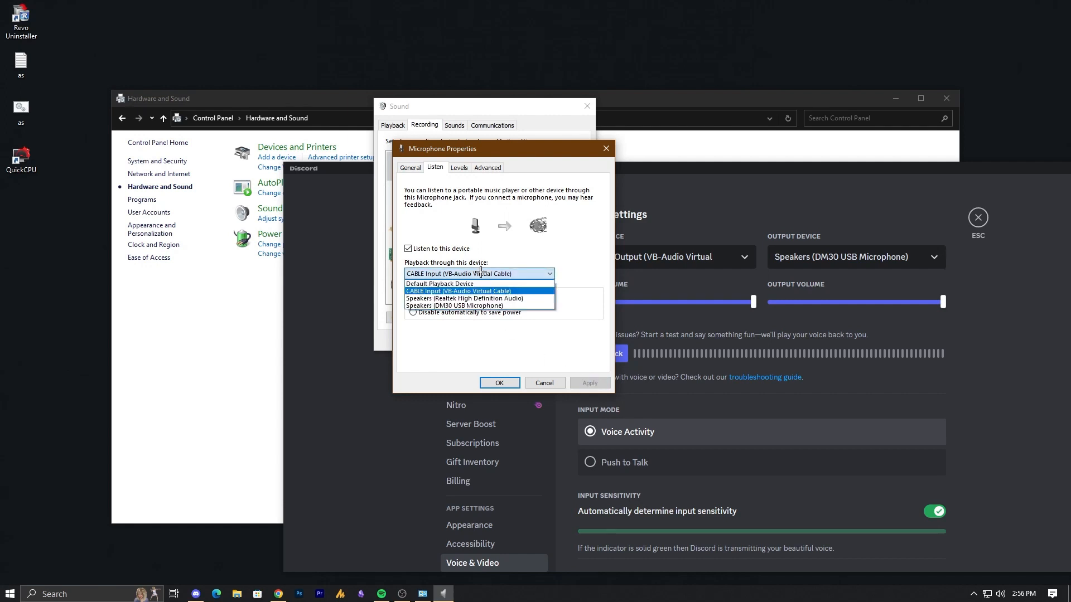
click(476, 293)
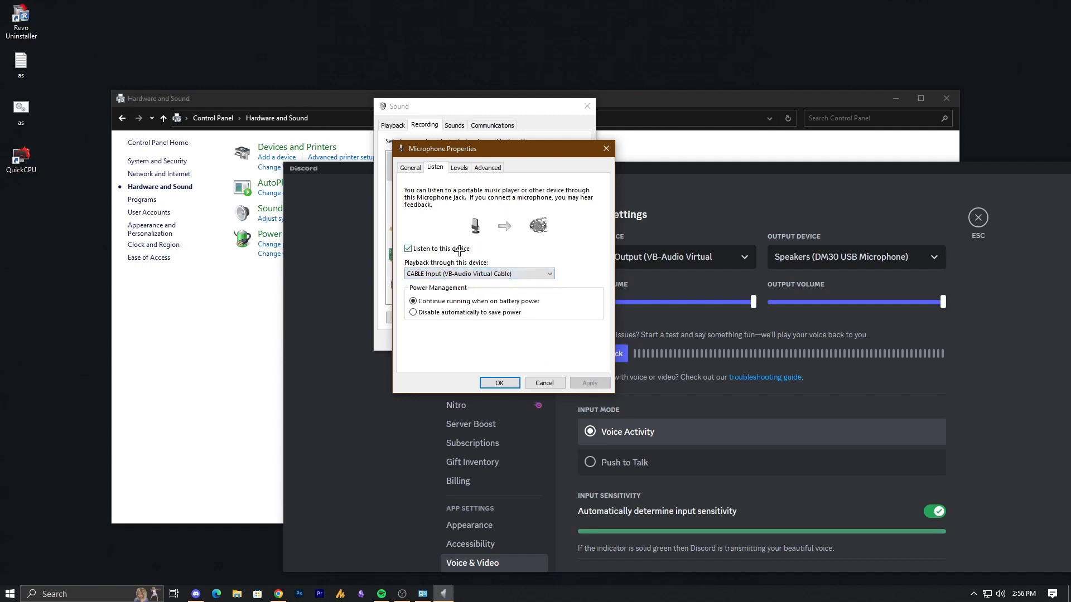
click(504, 383)
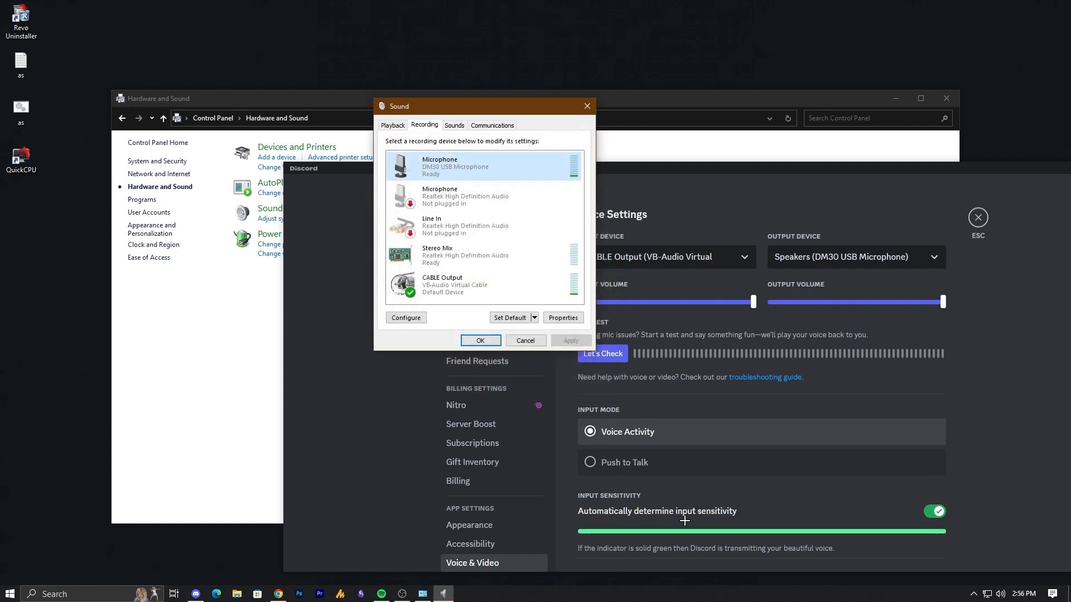
- Check the input level of CABLE Output among the recording devices and dismiss the Sound dialog
click(440, 280)
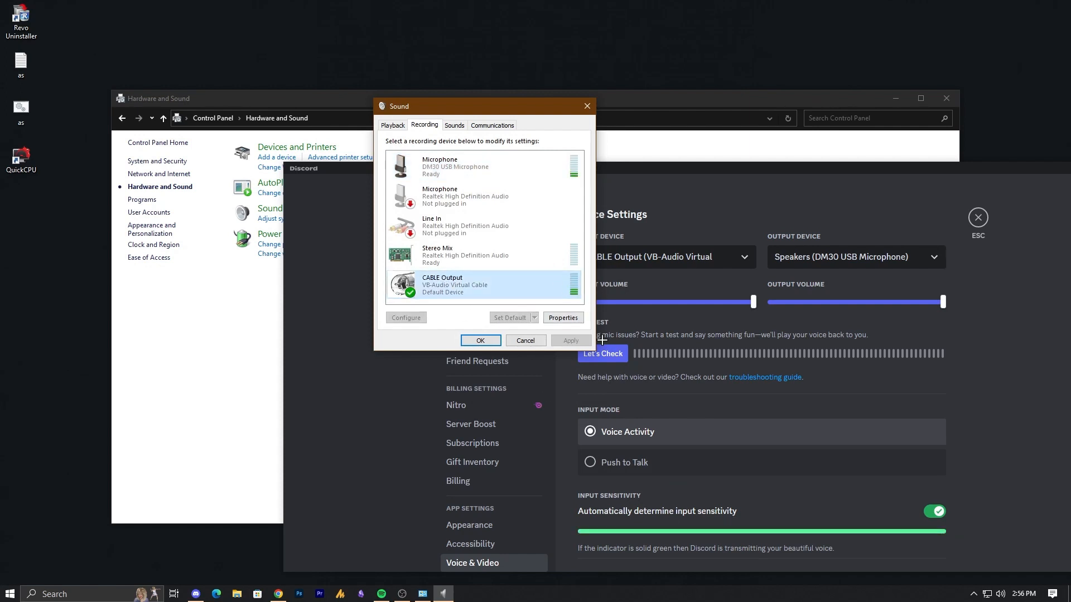
scroll(806, 529, down, 2)
scroll(806, 529, up, 3)
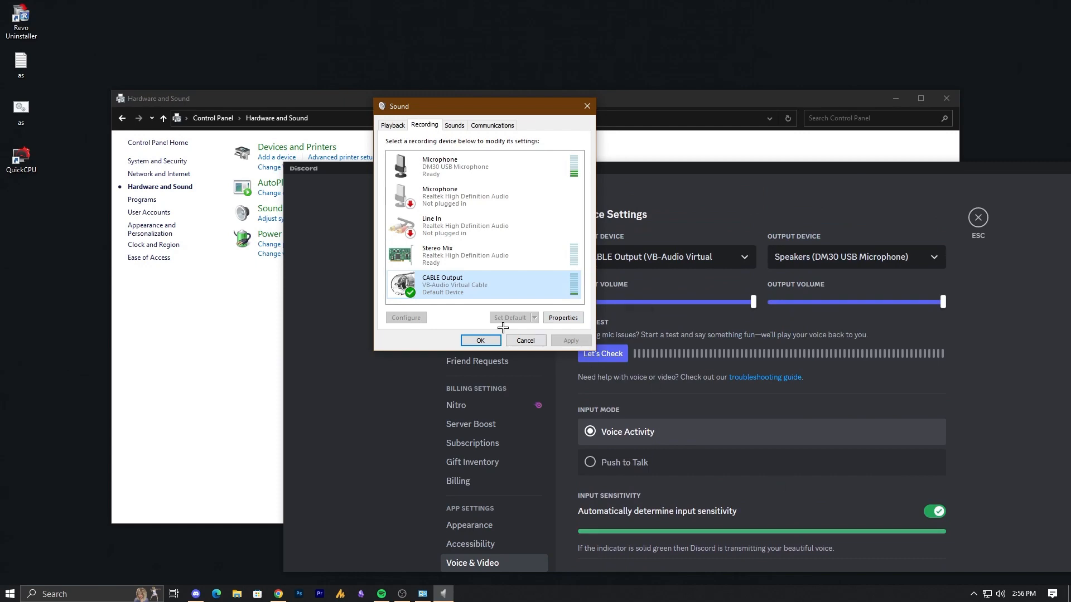
click(524, 340)
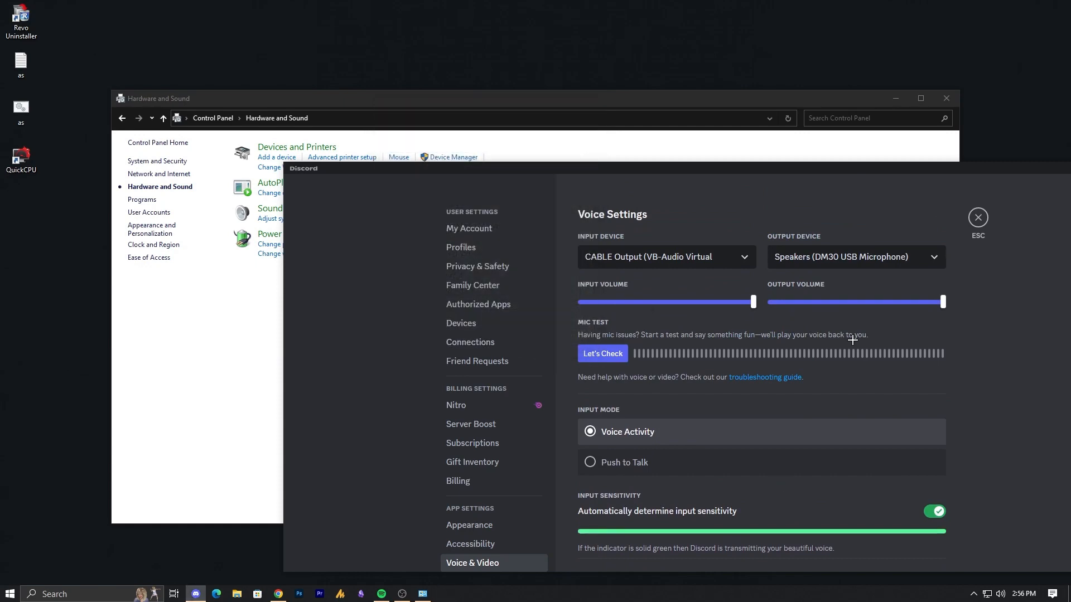
- Leave the Discord settings, move the window back into full view, and undeafen and unmute yourself in the Working TYM voice channel
click(978, 217)
drag(552, 177, 442, 85)
scroll(259, 329, up, 5)
scroll(259, 329, up, 3)
click(314, 467)
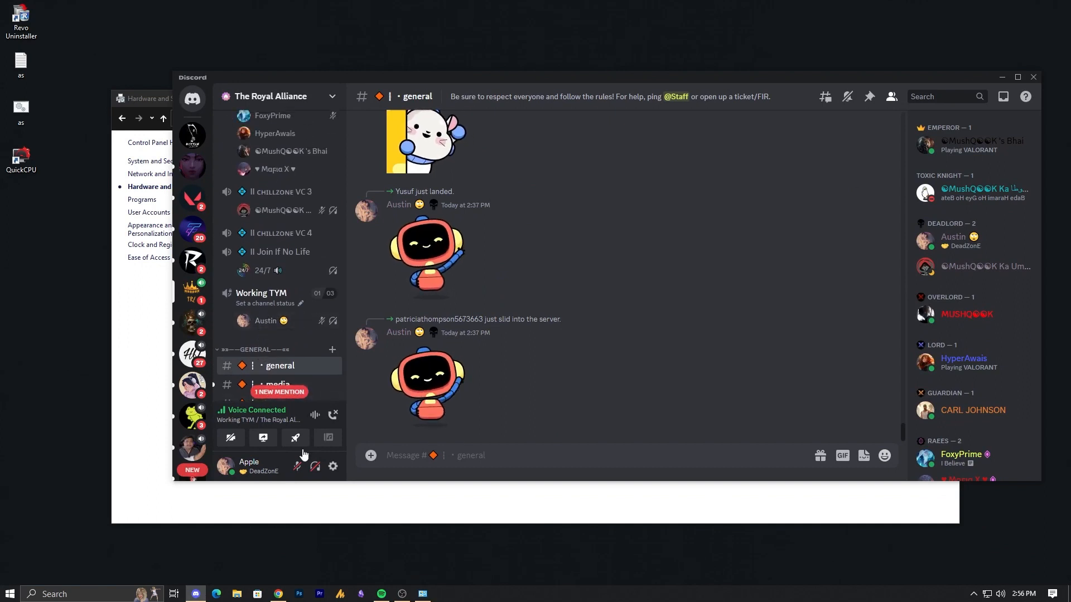
click(297, 467)
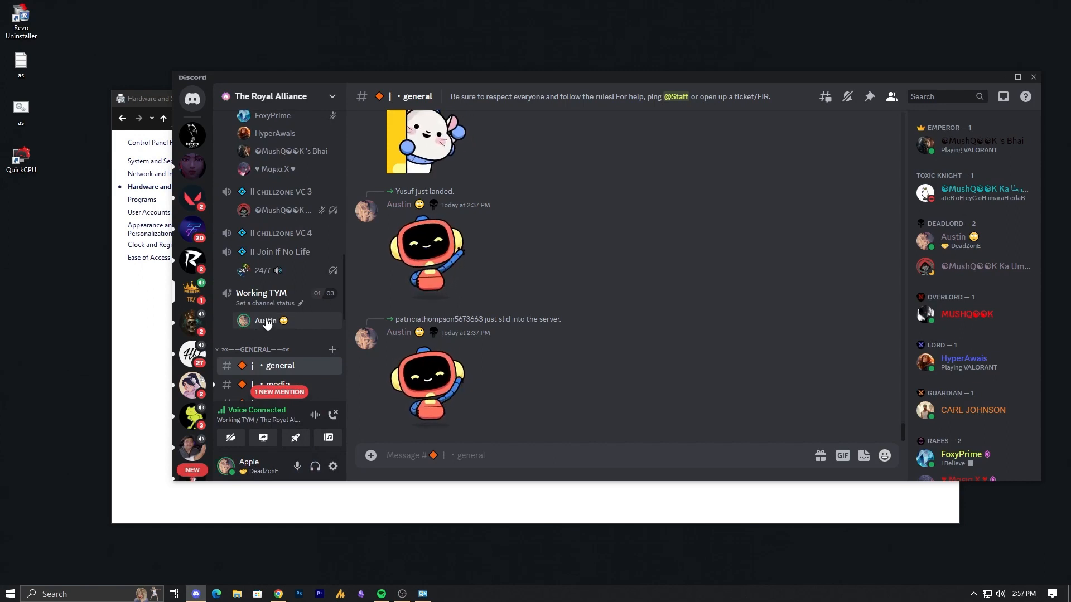
- Reopen Discord's Voice & Video settings and review the selected input and output devices
click(333, 467)
scroll(357, 384, down, 1)
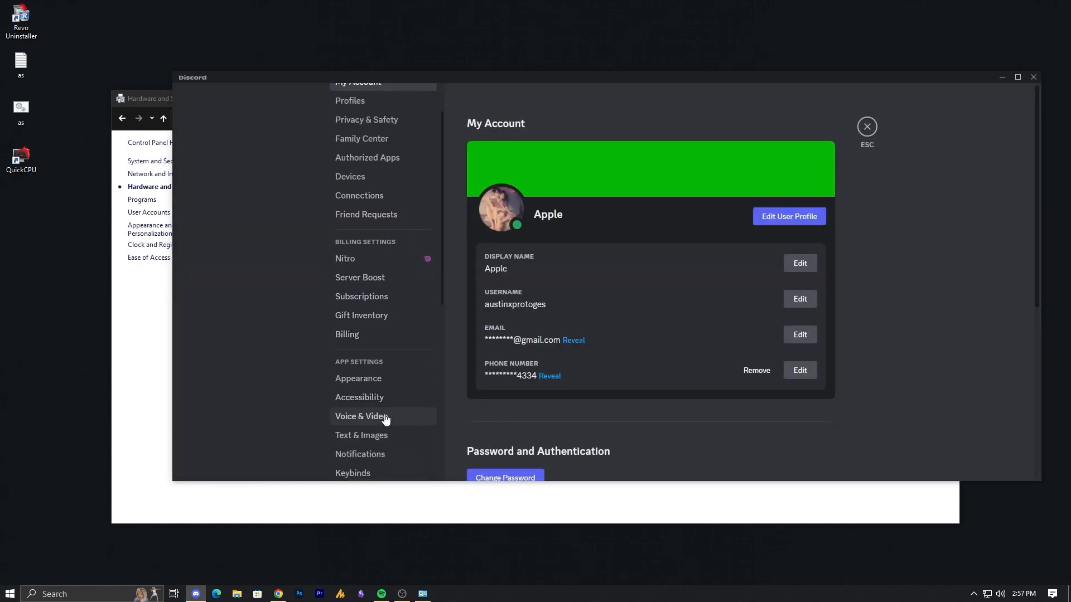
click(380, 415)
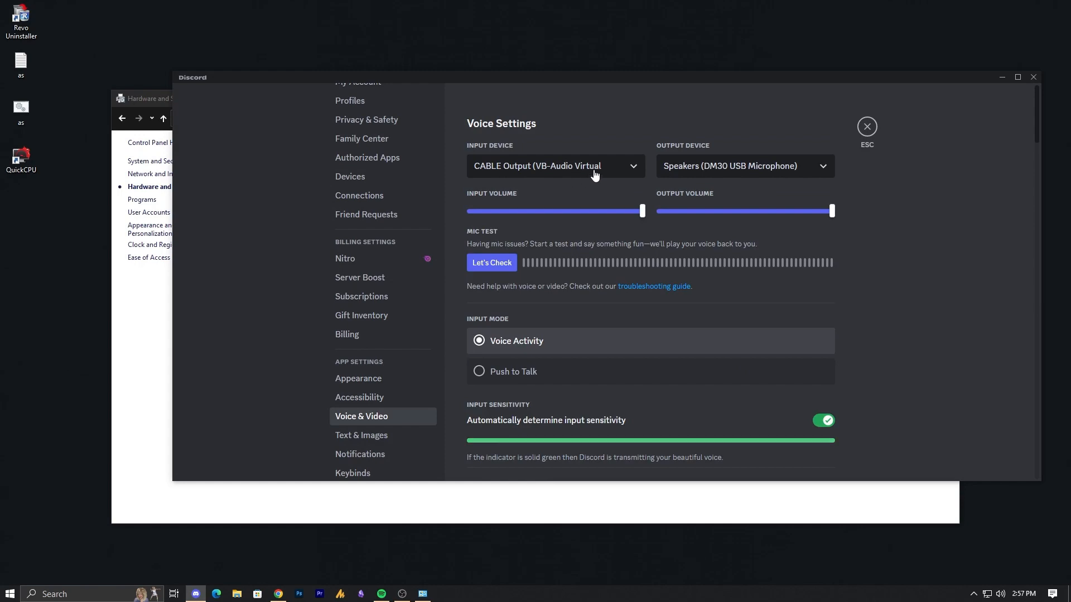
scroll(595, 312, down, 4)
scroll(595, 311, up, 4)
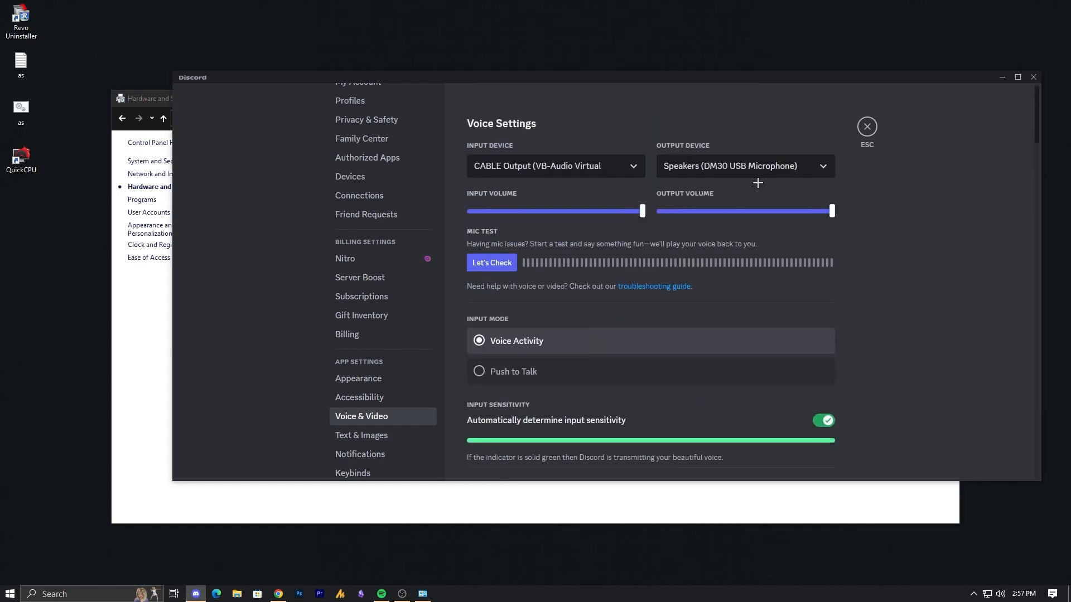
- Exit the Discord settings and close both the Discord and the Hardware and Sound windows
click(867, 126)
click(1034, 78)
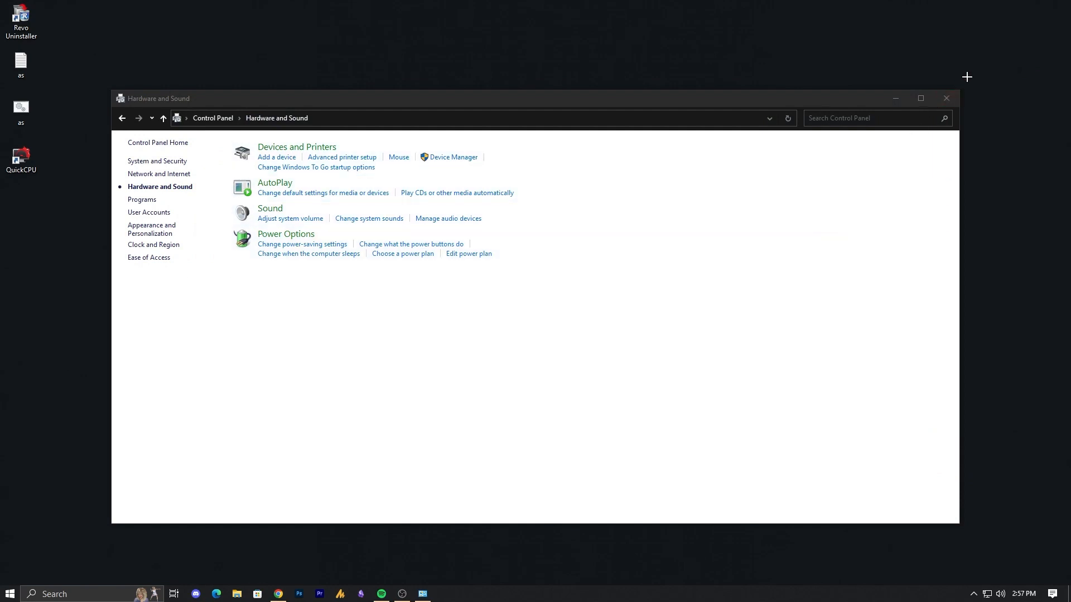
click(946, 98)
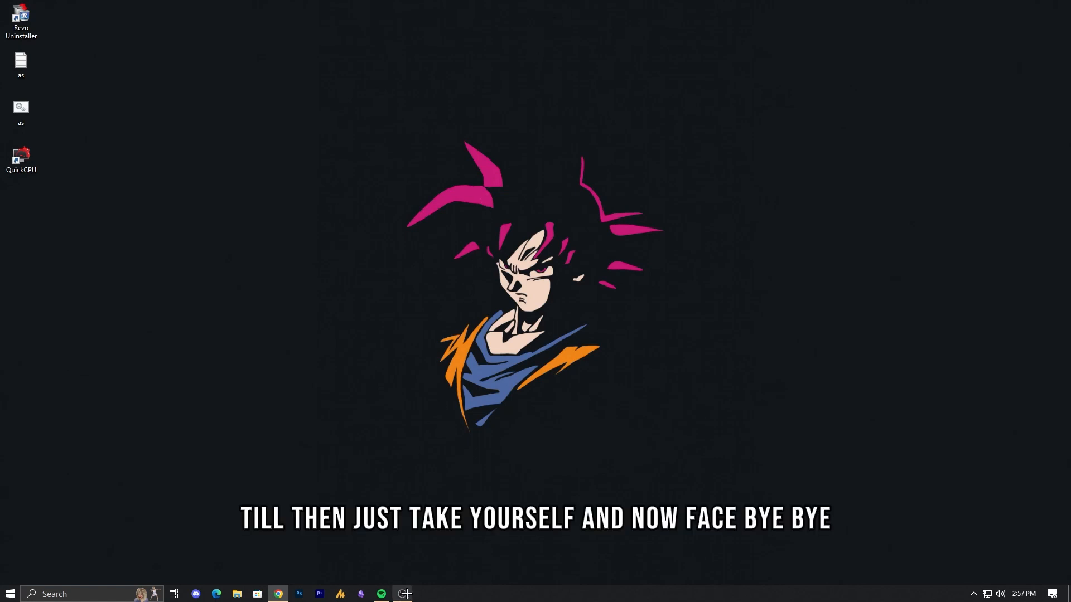
mouse_move(408, 596)
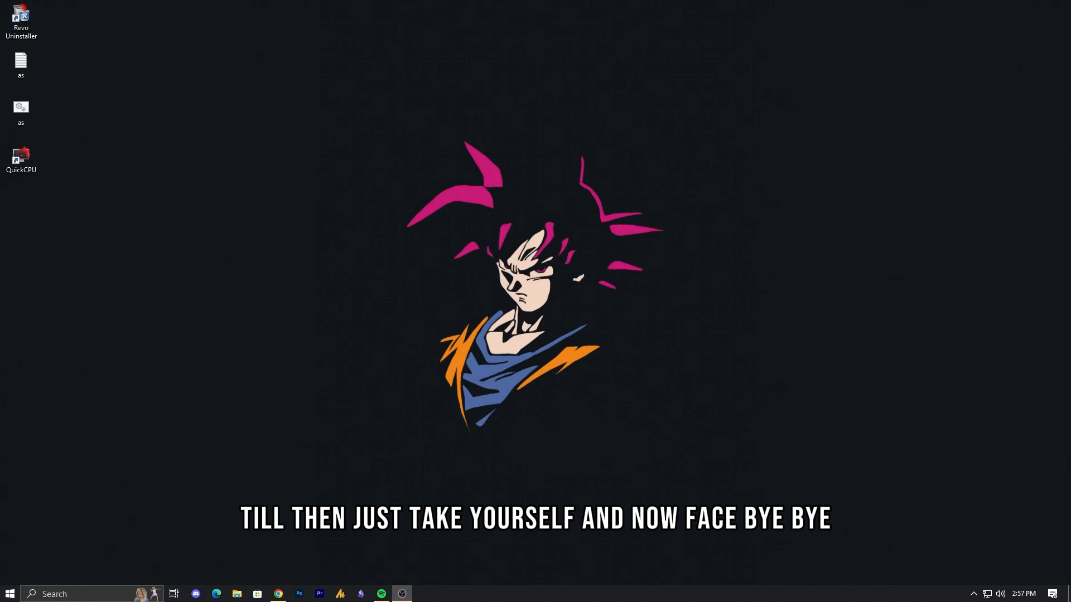